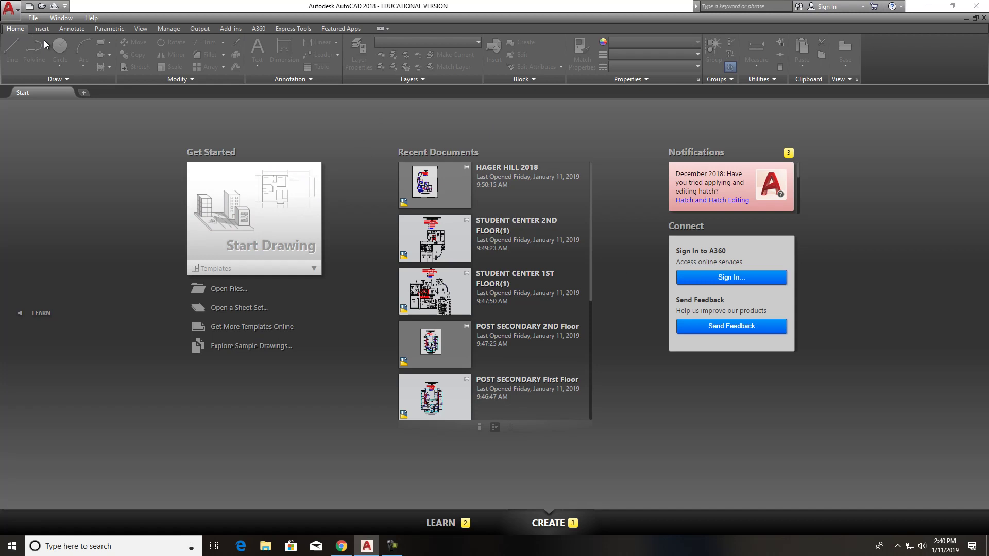
# Create a new drawing from the acad template
pyautogui.click(33, 19)
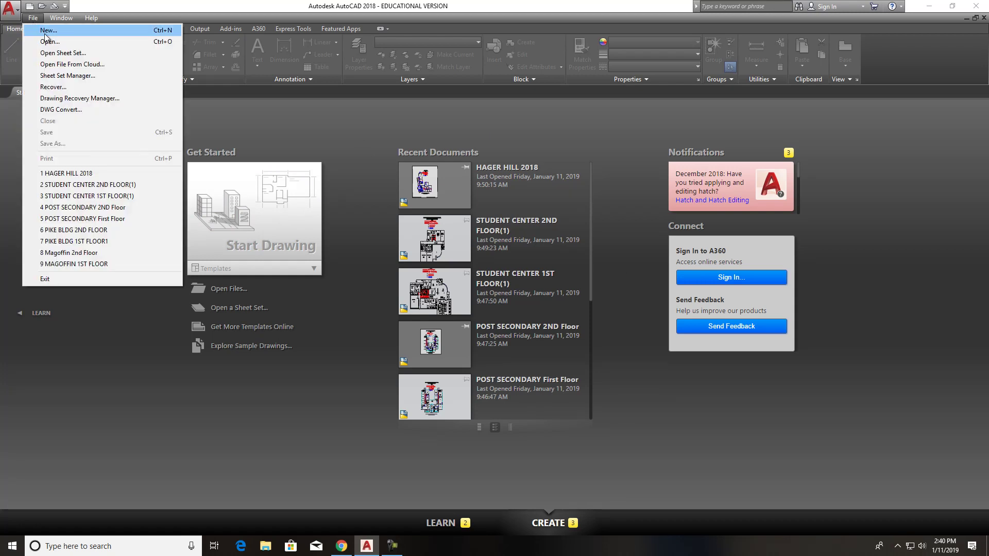
pyautogui.click(45, 32)
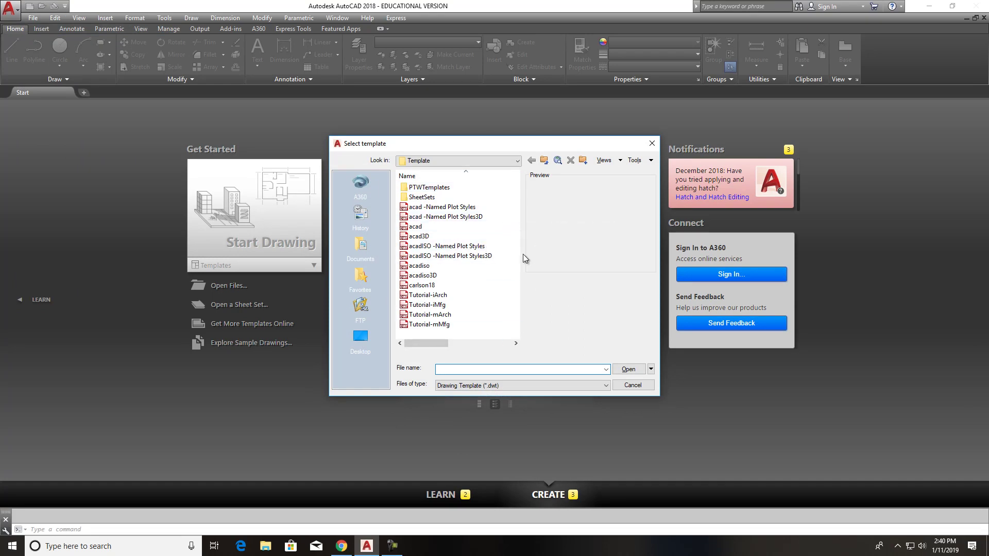
pyautogui.doubleClick(431, 226)
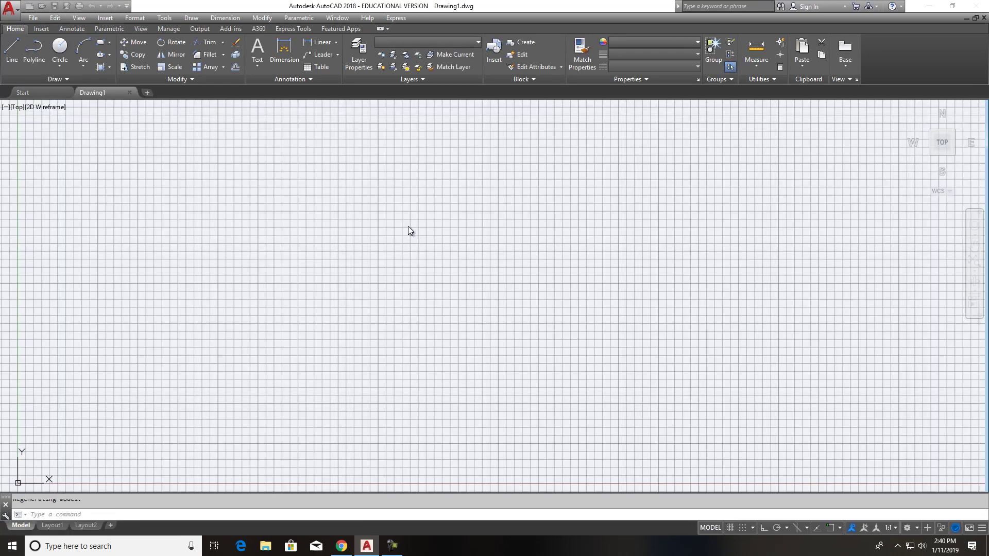
# Set the STARTUP system variable to 1
pyautogui.click(86, 513)
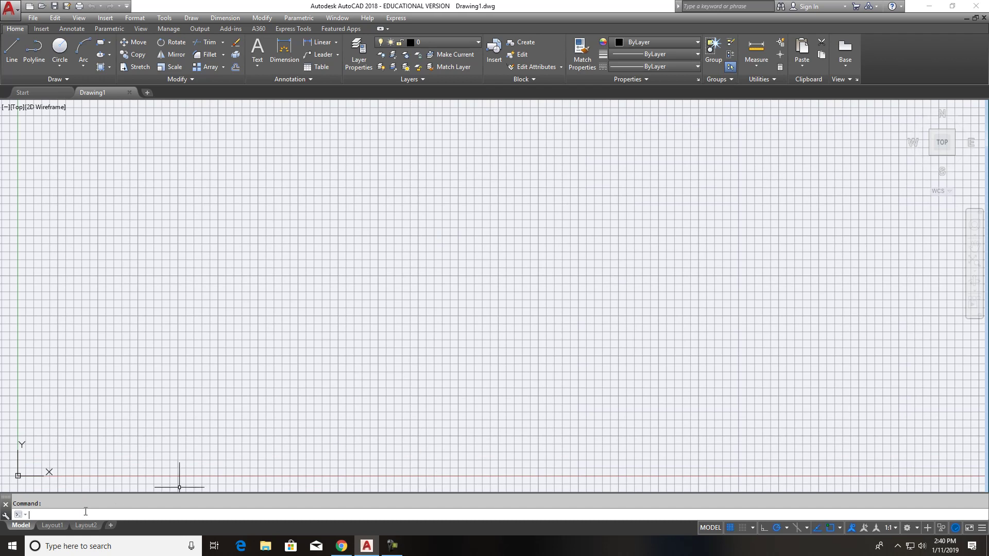
pyautogui.write('startup')
pyautogui.press('Return')
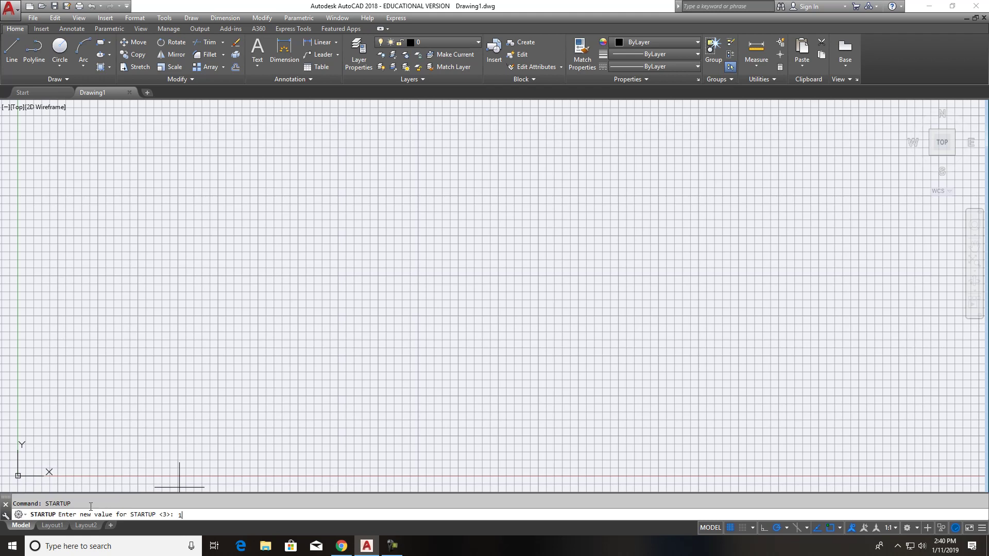
pyautogui.write('1')
pyautogui.press('Return')
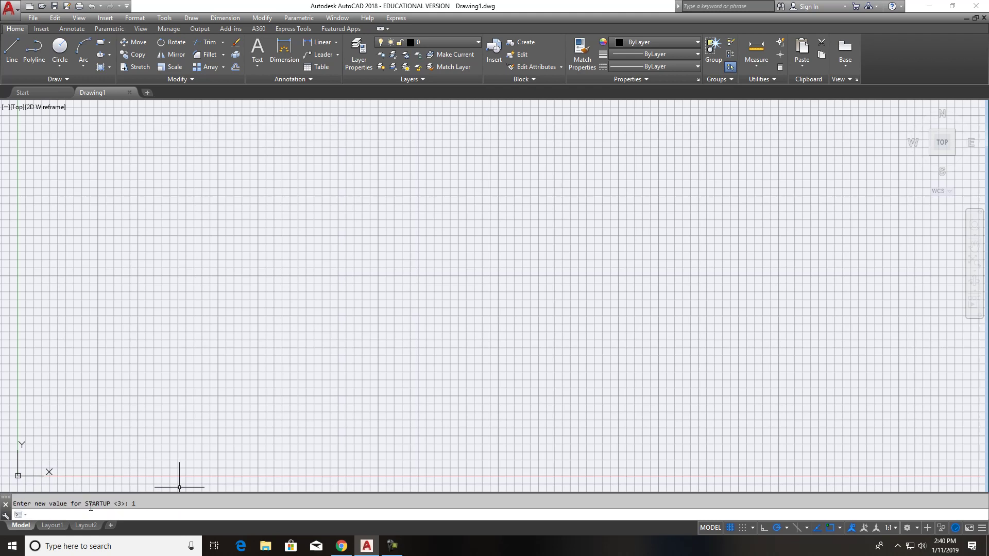
# Create a new drawing with the Advanced Setup wizard, accepting decimal units, decimal degrees, east, counter-clockwise and a 12 by 9 area
pyautogui.click(34, 8)
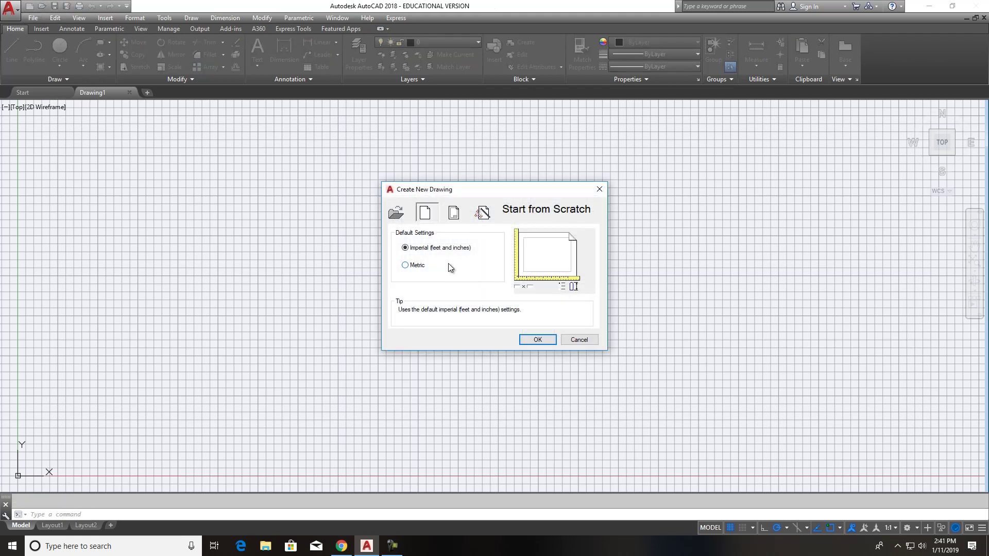
pyautogui.click(483, 213)
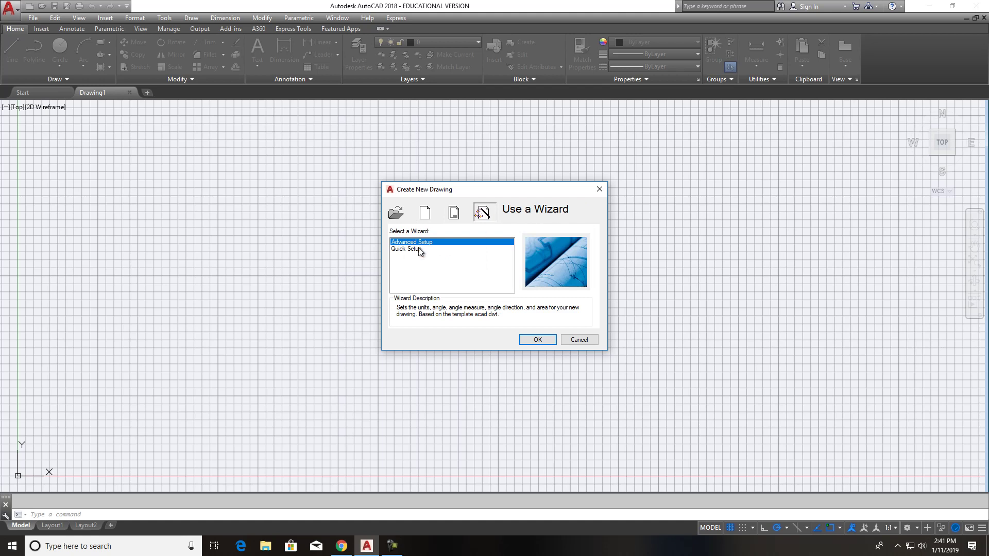
pyautogui.click(536, 339)
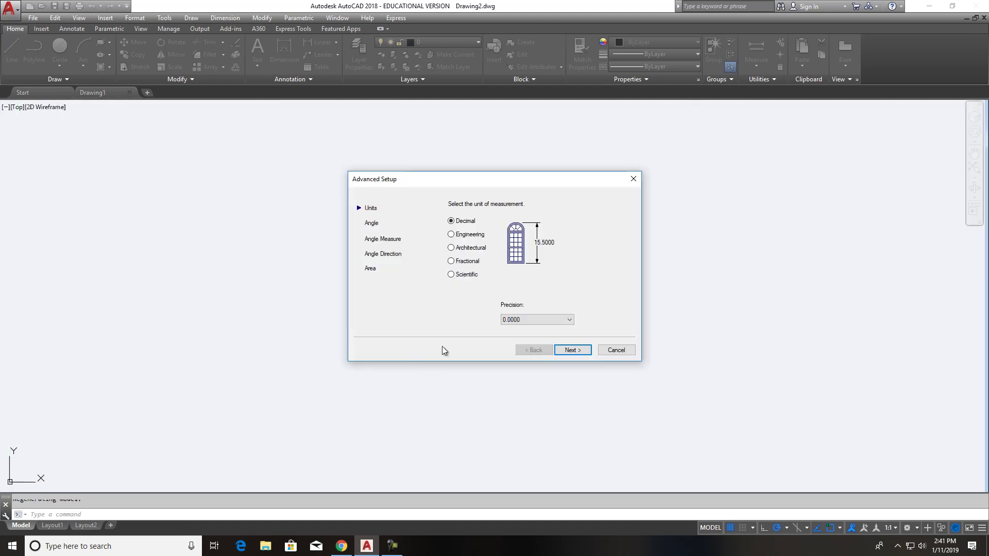
pyautogui.click(571, 350)
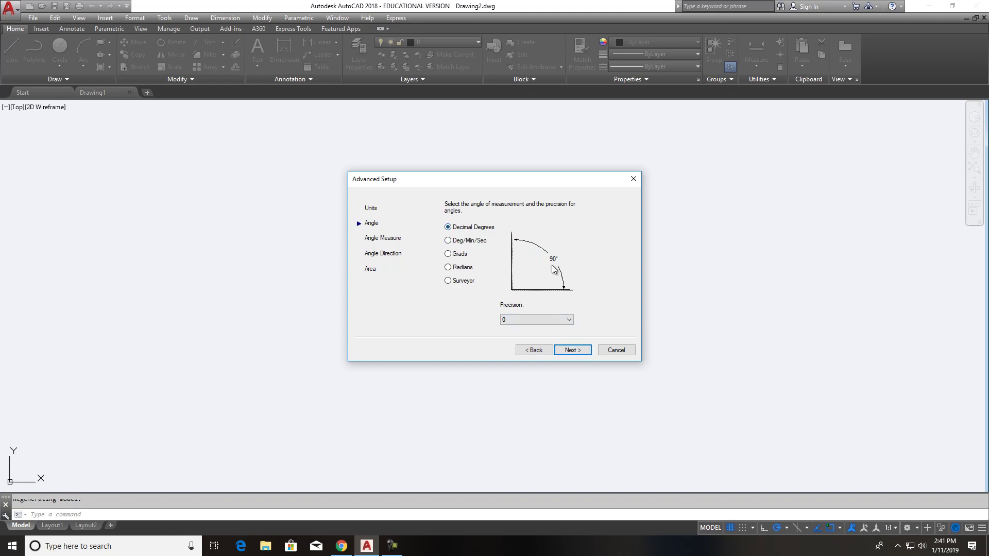
pyautogui.click(577, 352)
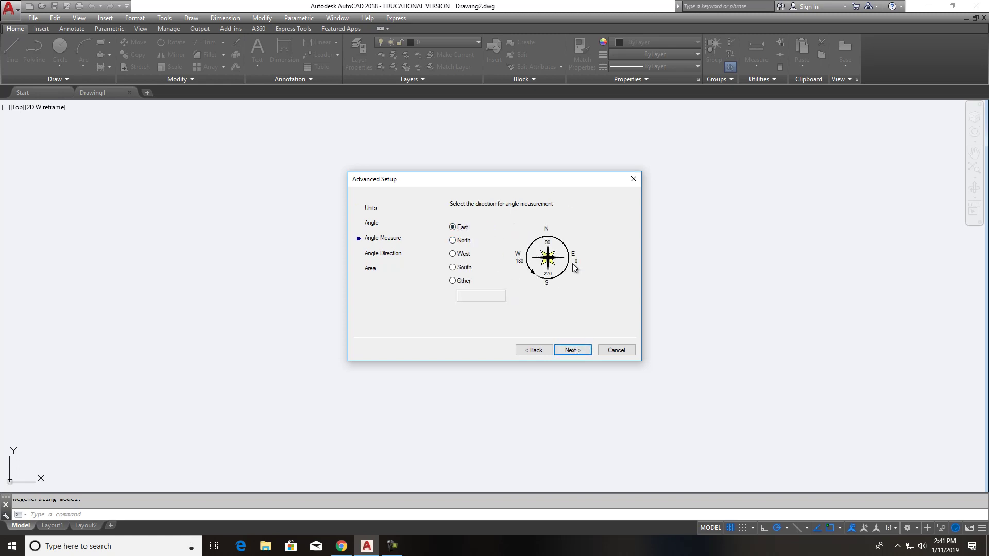
pyautogui.click(568, 352)
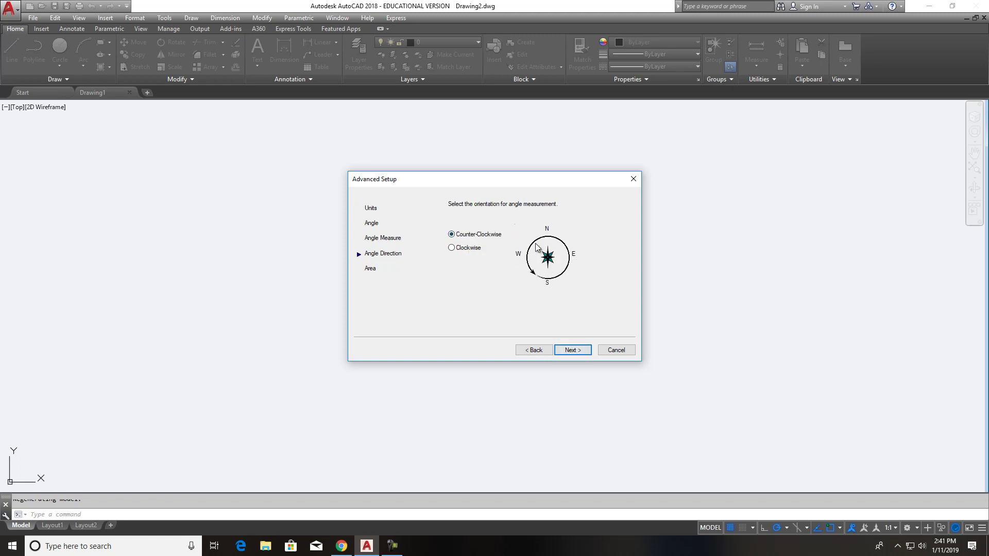
pyautogui.click(577, 352)
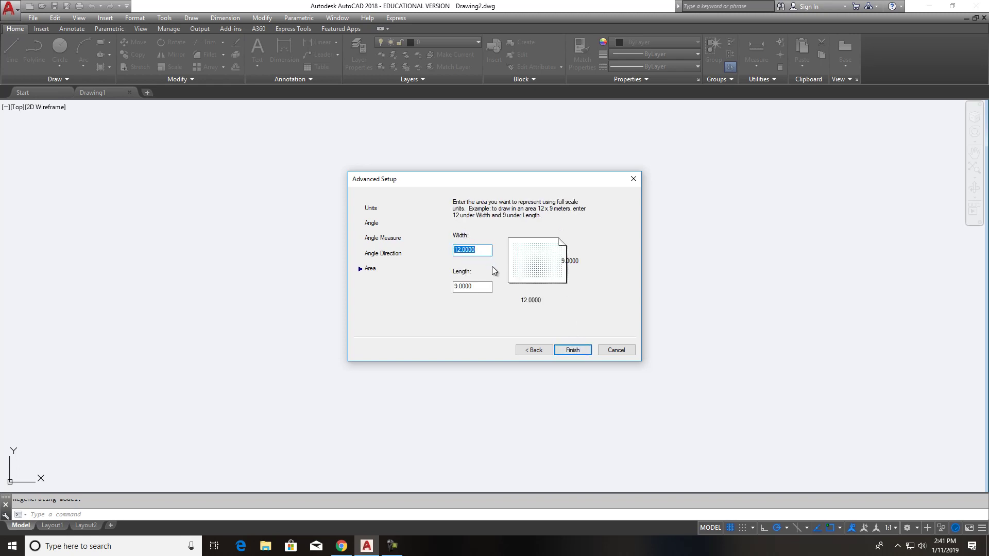
pyautogui.click(574, 351)
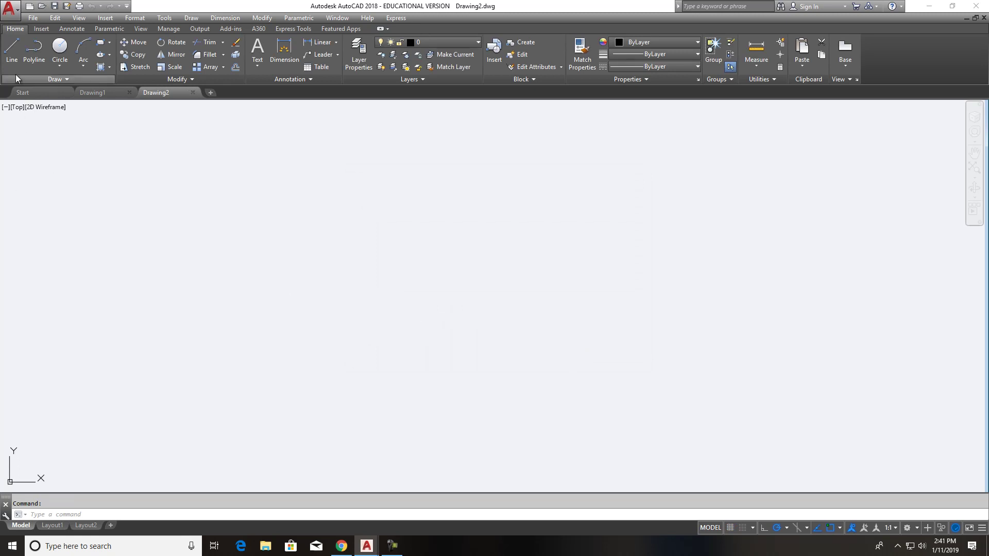
# Start a line at the origin point 0,0
pyautogui.click(15, 50)
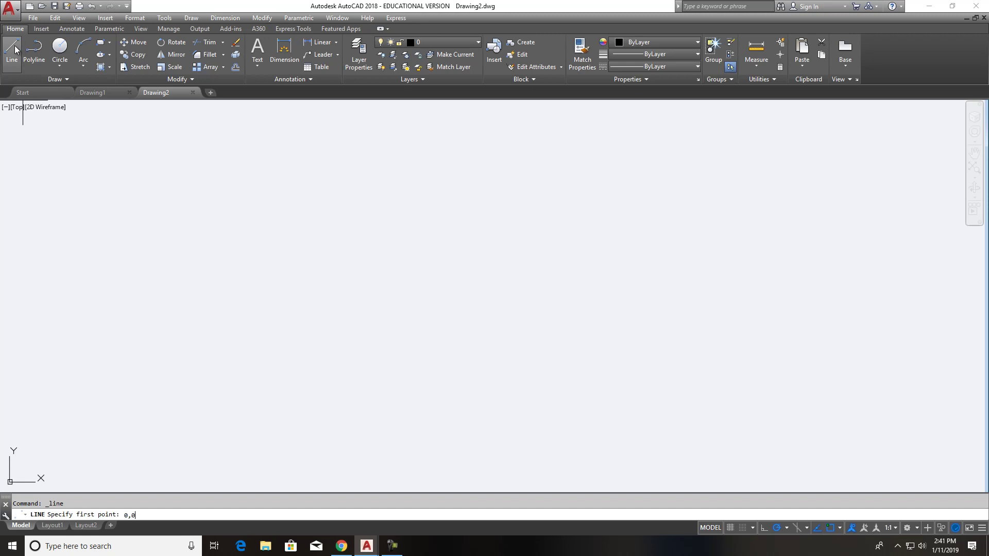
pyautogui.write('0,0')
pyautogui.press('Return')
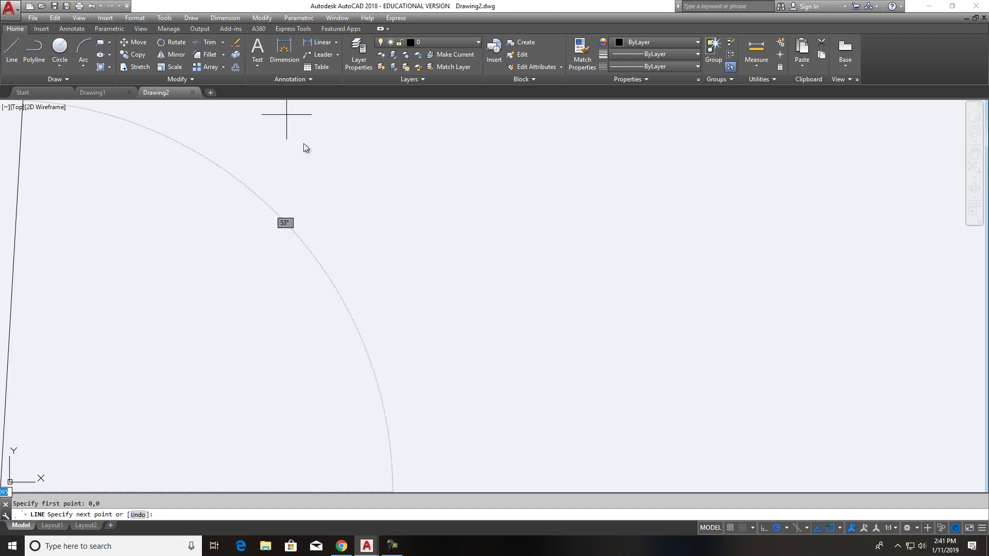
pyautogui.scroll(-3, 394, 288)
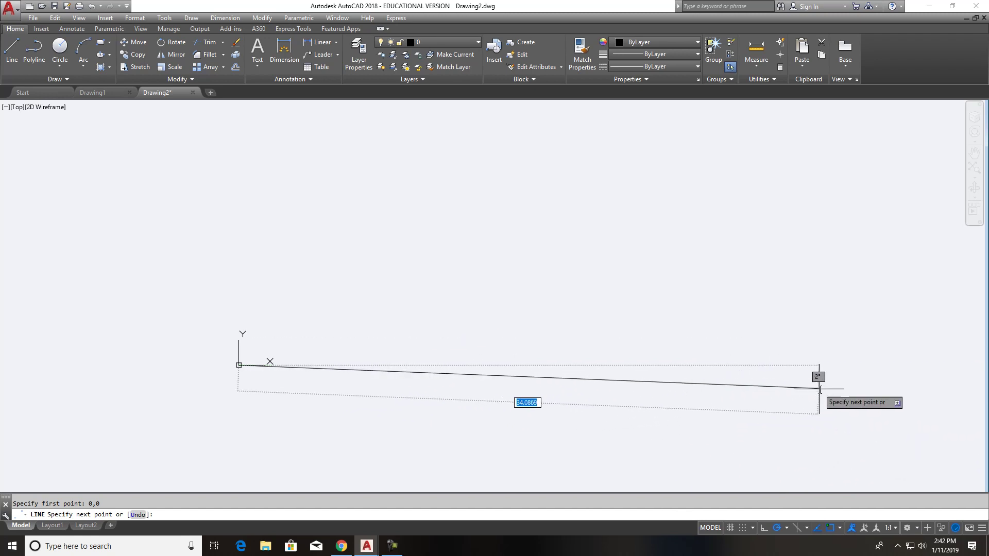
# Make the Dynamic Input toggle available and turn Dynamic Input off
pyautogui.click(982, 528)
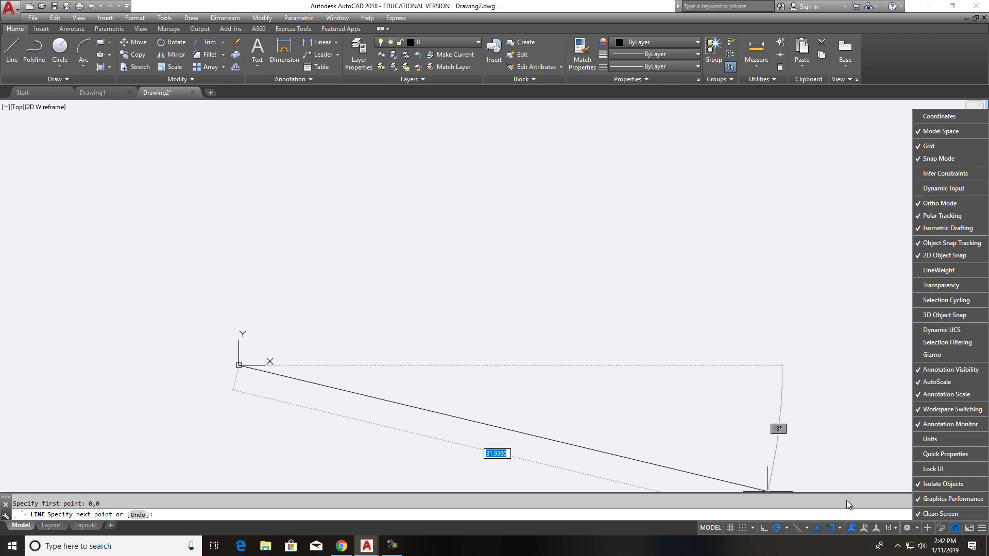
pyautogui.click(943, 189)
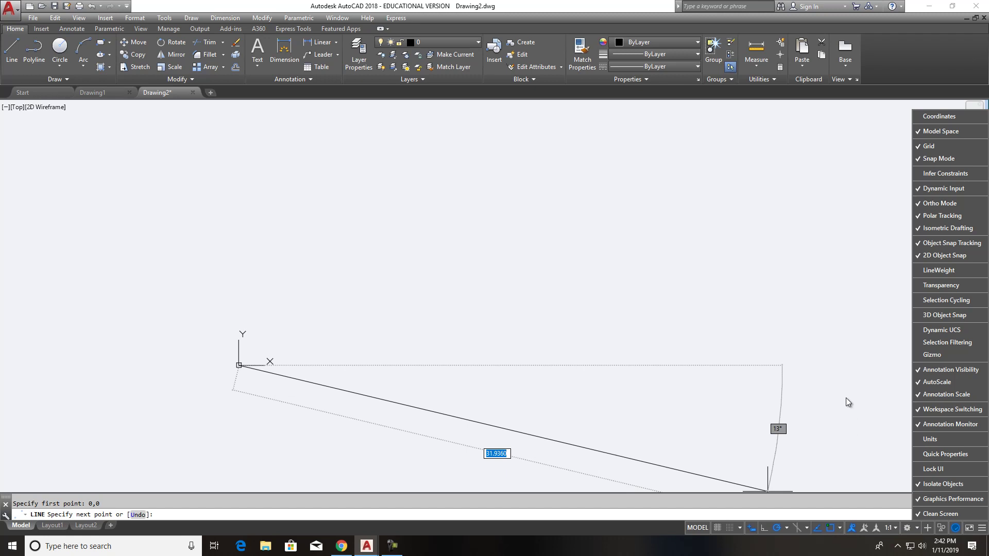
pyautogui.click(751, 529)
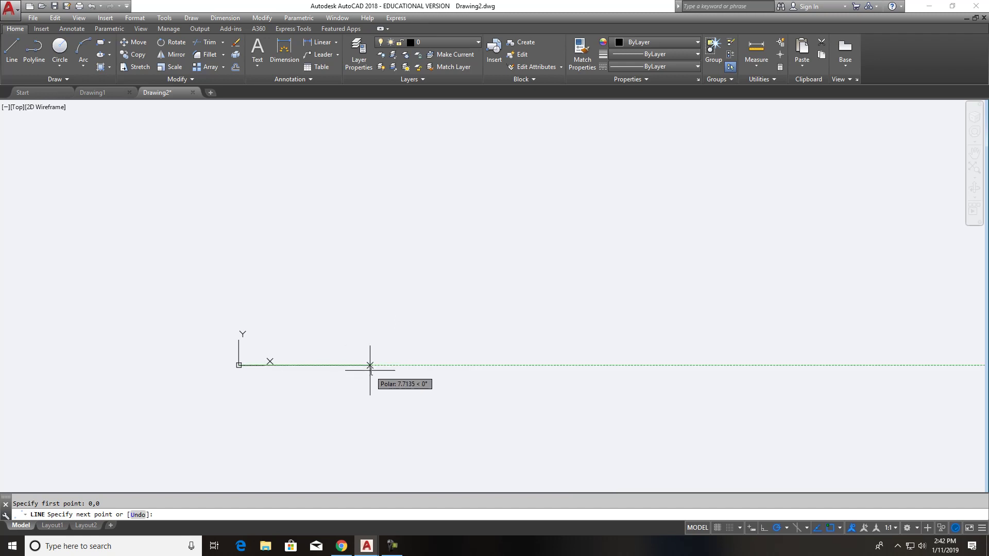
# Draw the base segment to 3,0 and the vertical right edge to 3,1.5
pyautogui.write('3,0')
pyautogui.press('Return')
pyautogui.scroll(4, 260, 334)
pyautogui.moveTo(277, 327); pyautogui.dragTo(370, 323, button='middle')
pyautogui.scroll(2, 438, 384)
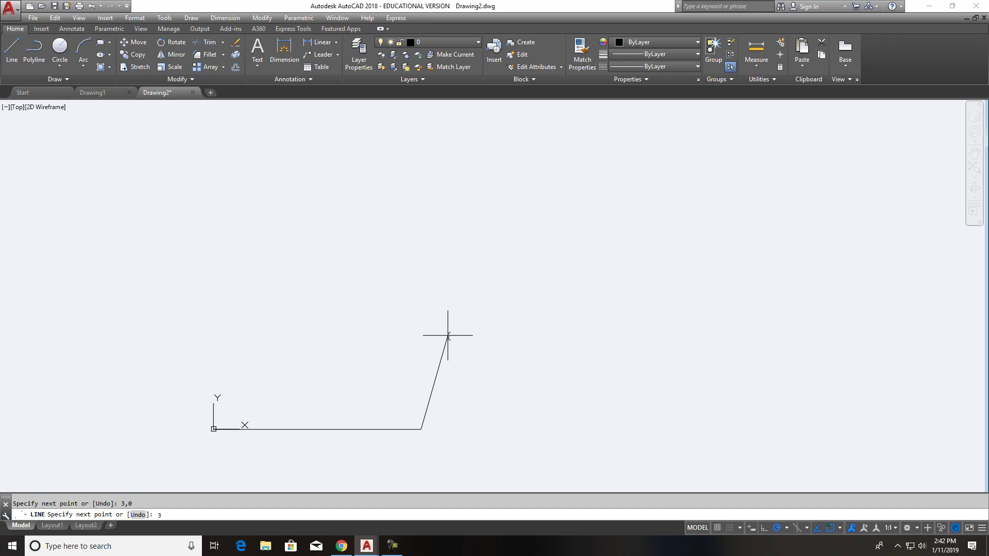
pyautogui.write('1.5')
pyautogui.press('Return')
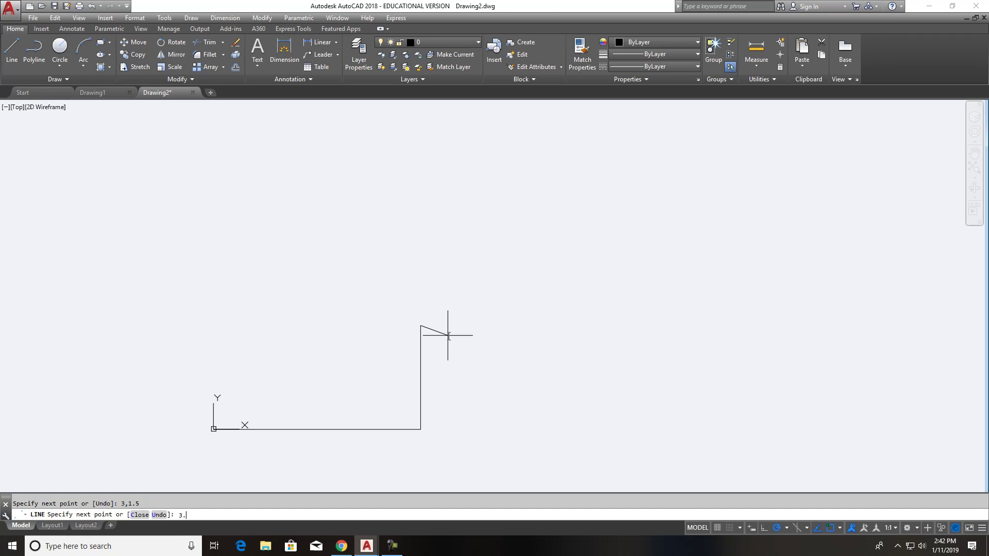
# Draw a segment to 3.25,2, end the line and erase that segment
pyautogui.write('25,2')
pyautogui.press('Return')
pyautogui.press('Escape')
pyautogui.click(433, 303)
pyautogui.press('Delete')
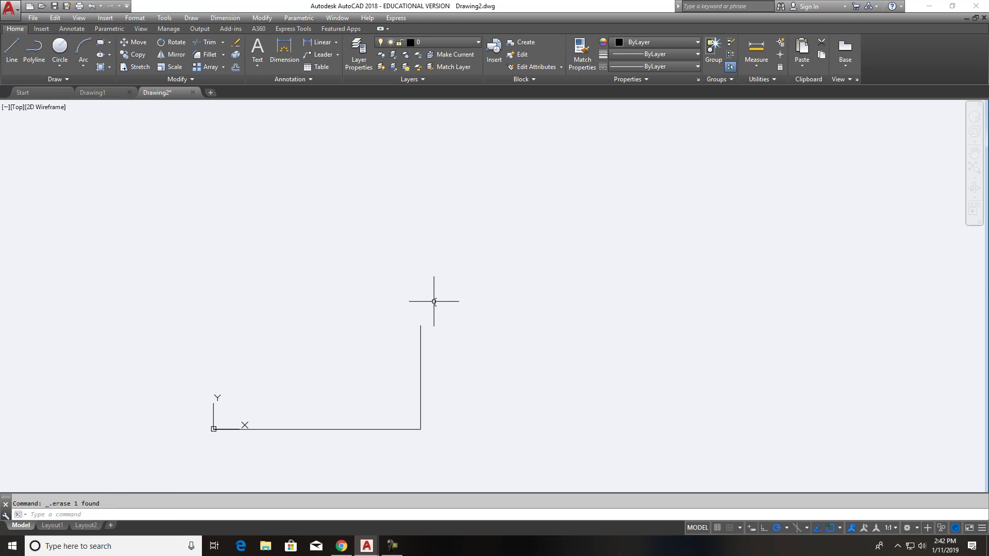
# Draw a line from the upper endpoint of the right vertical edge through 2.25,2 to 1.25,2
pyautogui.click(14, 50)
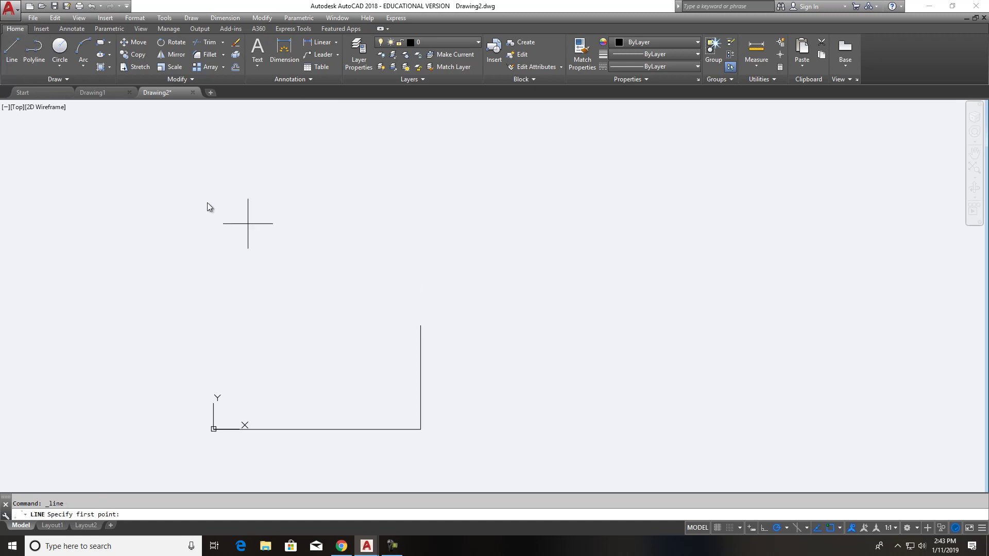
pyautogui.click(840, 528)
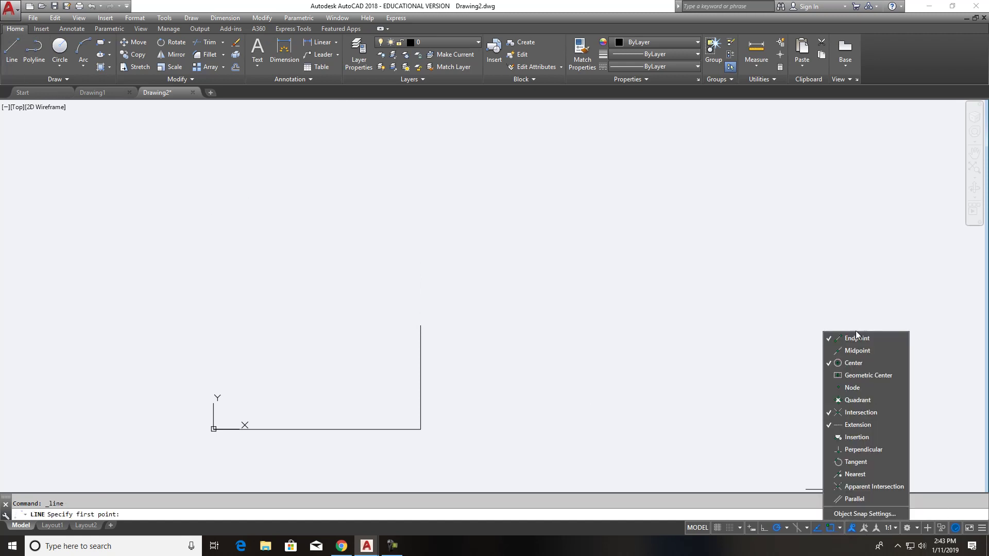
pyautogui.click(421, 326)
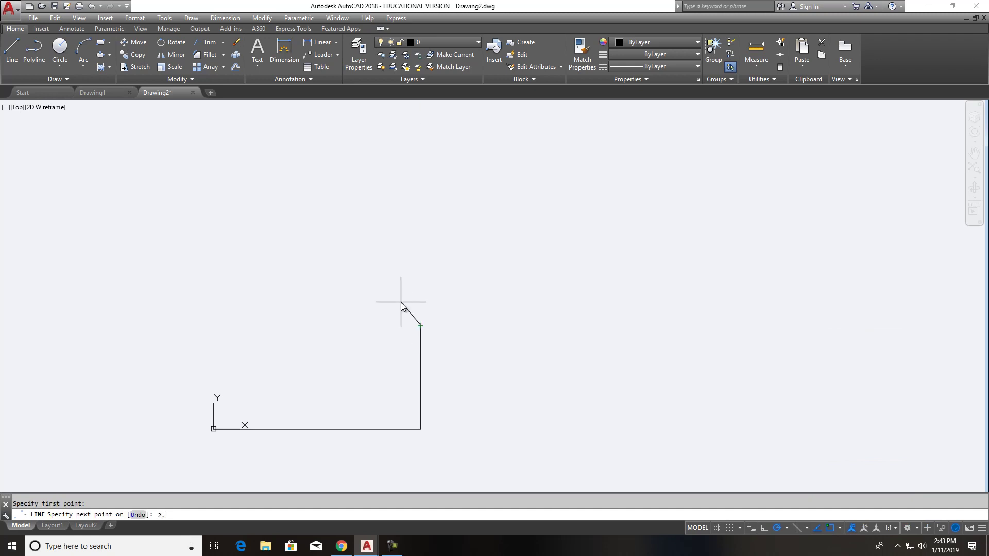
pyautogui.write('2.25,2')
pyautogui.press('Return')
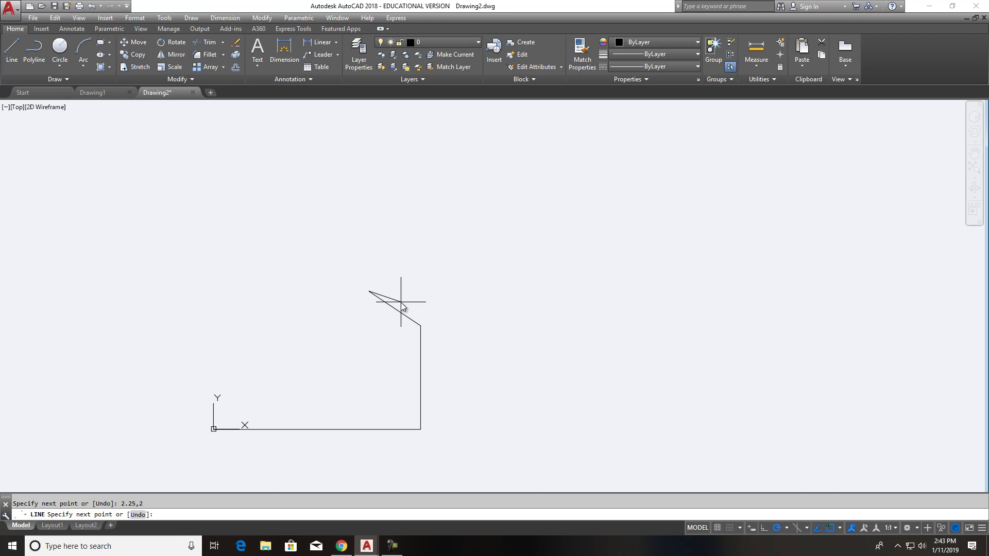
pyautogui.write('1.25,2')
pyautogui.press('Return')
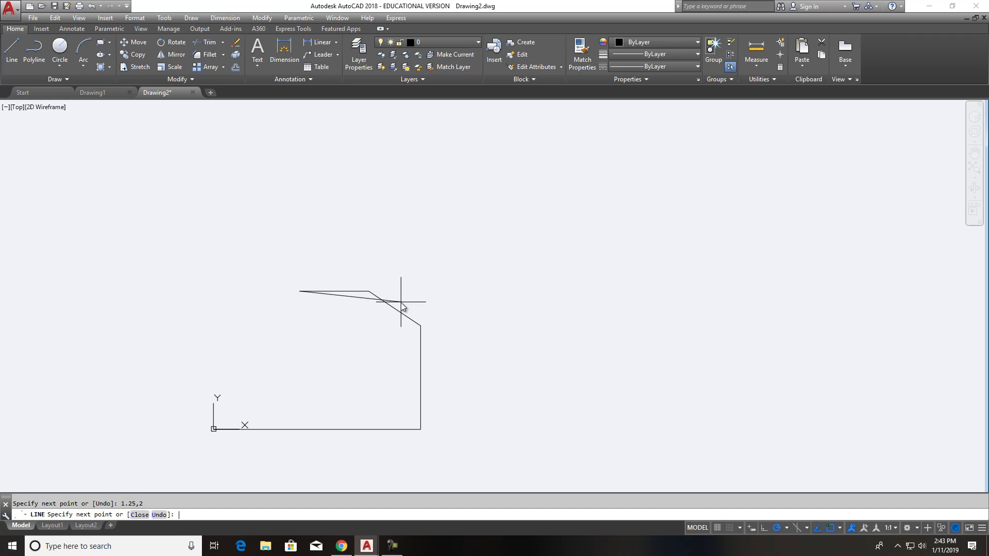
# Continue the outline with a sloped segment to 0,1.25 and a vertical segment to 0,.75
pyautogui.write('0')
pyautogui.write(',1.25')
pyautogui.press('Return')
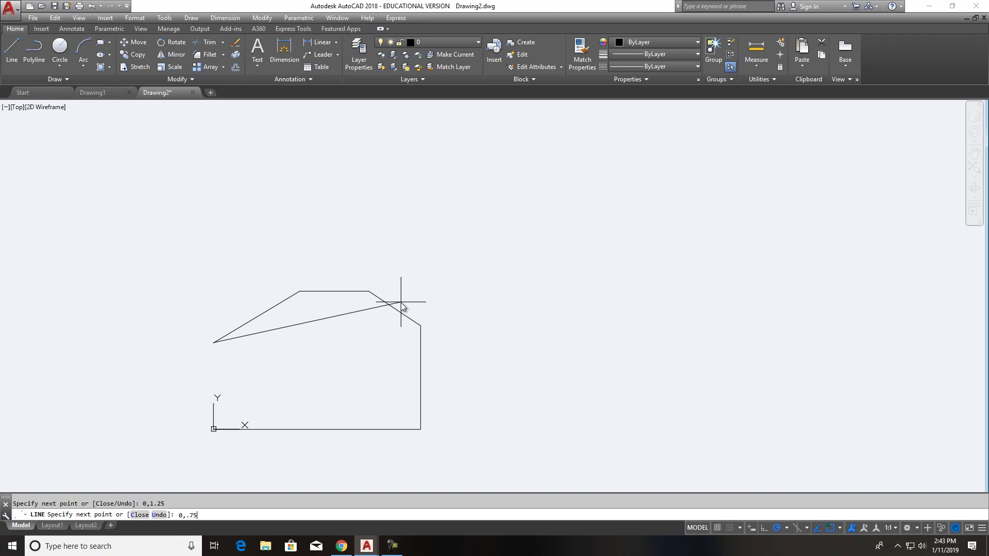
pyautogui.press('Return')
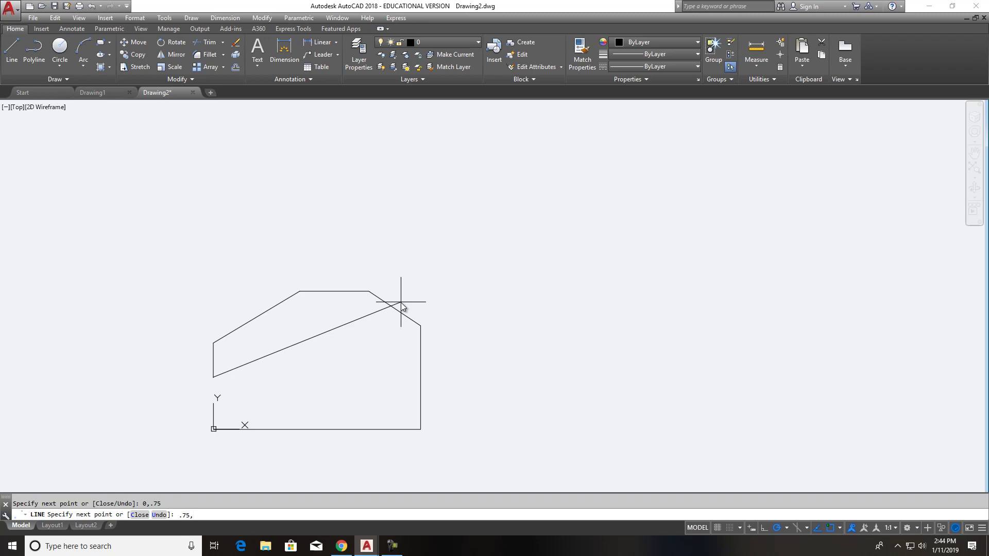
# Draw the rectangular notch in the left side through .75,.75 and .75,.25 to 0,.25
pyautogui.write('5')
pyautogui.press('Return')
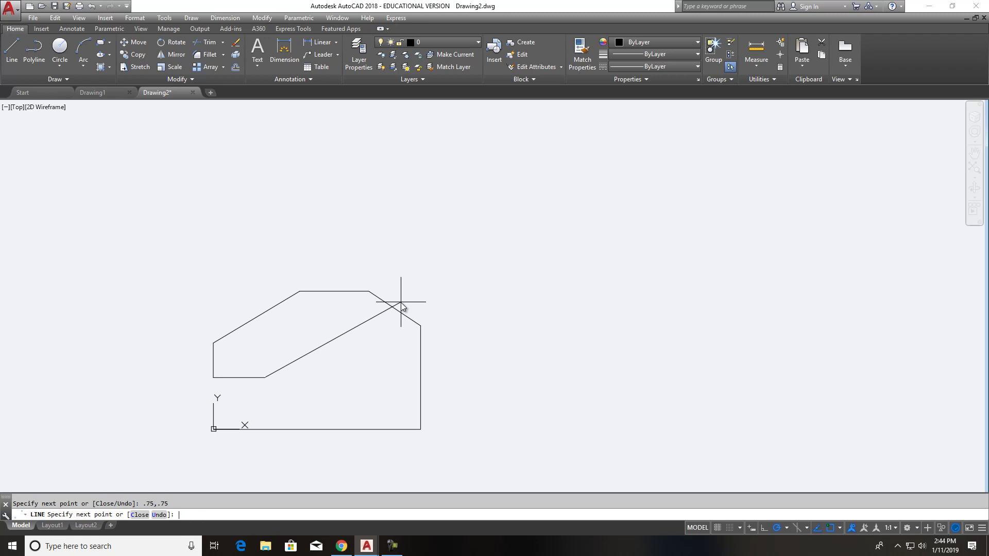
pyautogui.write('.75,.25')
pyautogui.press('Return')
pyautogui.write('0')
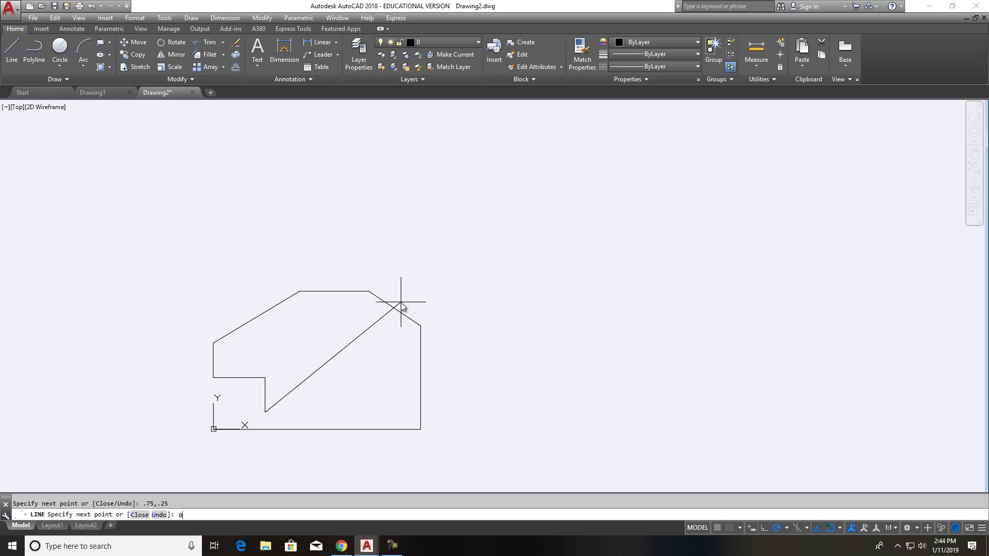
pyautogui.write(',.25')
pyautogui.press('Return')
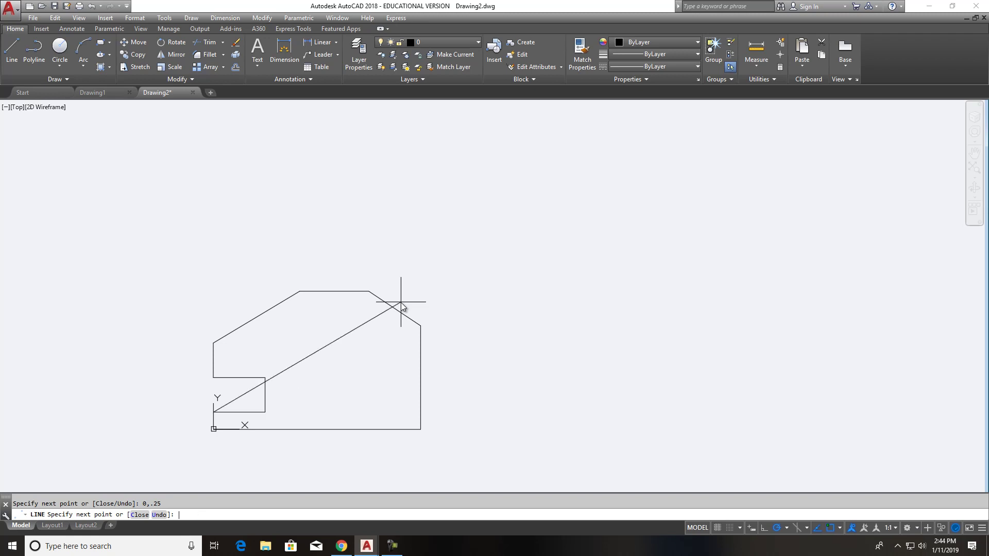
# Close the outline with a segment to 0,0 and end the line
pyautogui.write('0,0')
pyautogui.press('Return')
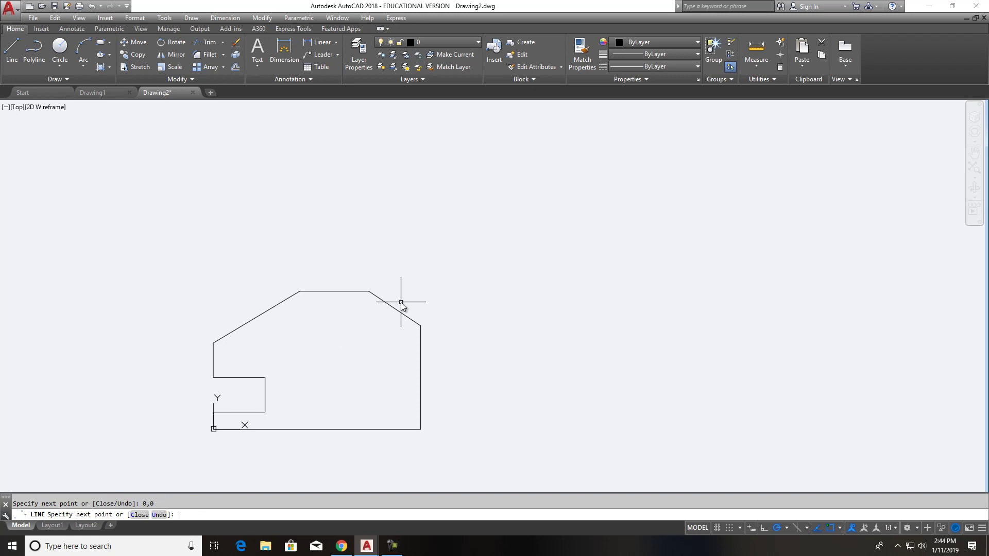
pyautogui.press('Return')
pyautogui.scroll(-2, 441, 373)
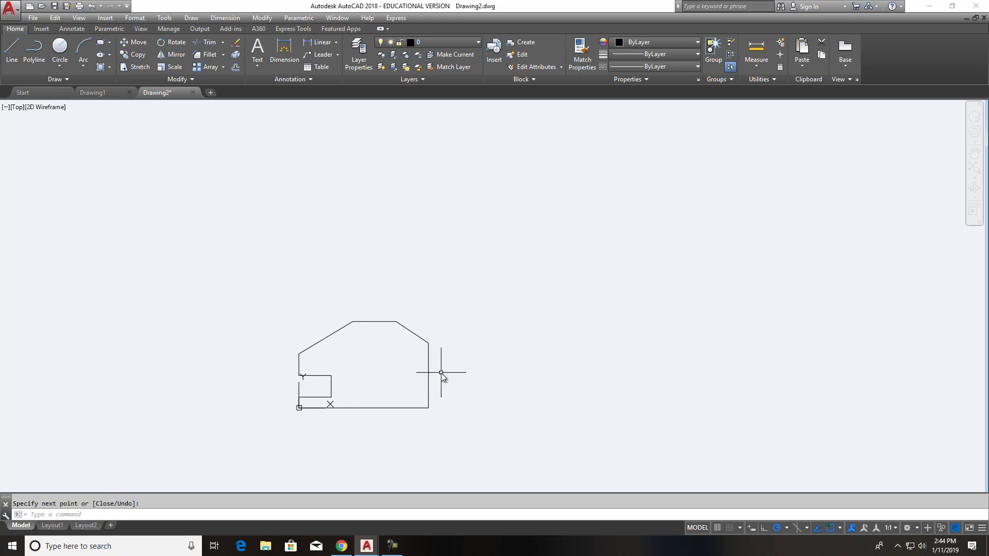
# Delete the entire notched outline from the drawing
pyautogui.moveTo(463, 365); pyautogui.dragTo(364, 341, button='middle')
pyautogui.click(366, 406)
pyautogui.click(159, 269)
pyautogui.press('Delete')
# Draw the bottom and right edges of a new outline from 0,0 through 5.5,0 to 5.5,2
pyautogui.click(12, 50)
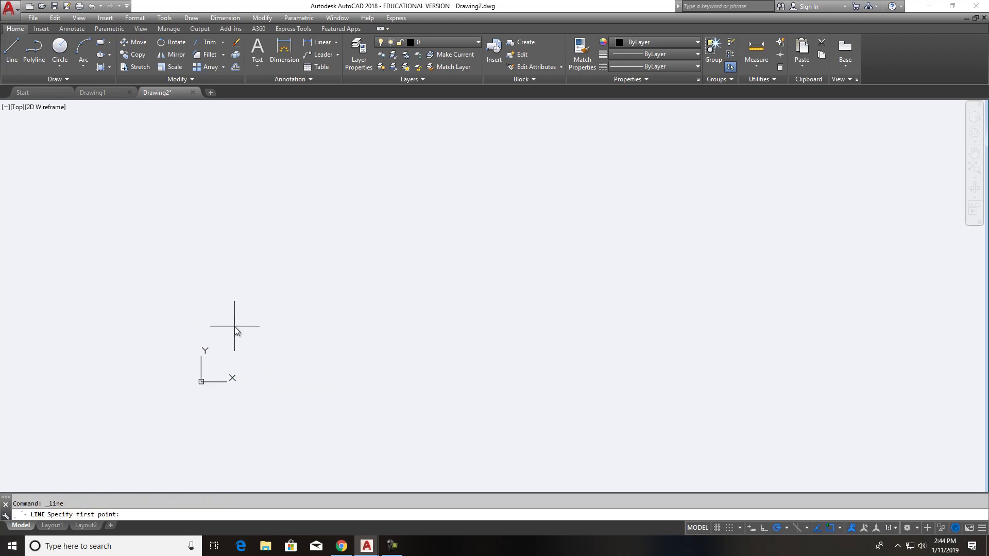
pyautogui.write('0,0')
pyautogui.press('Return')
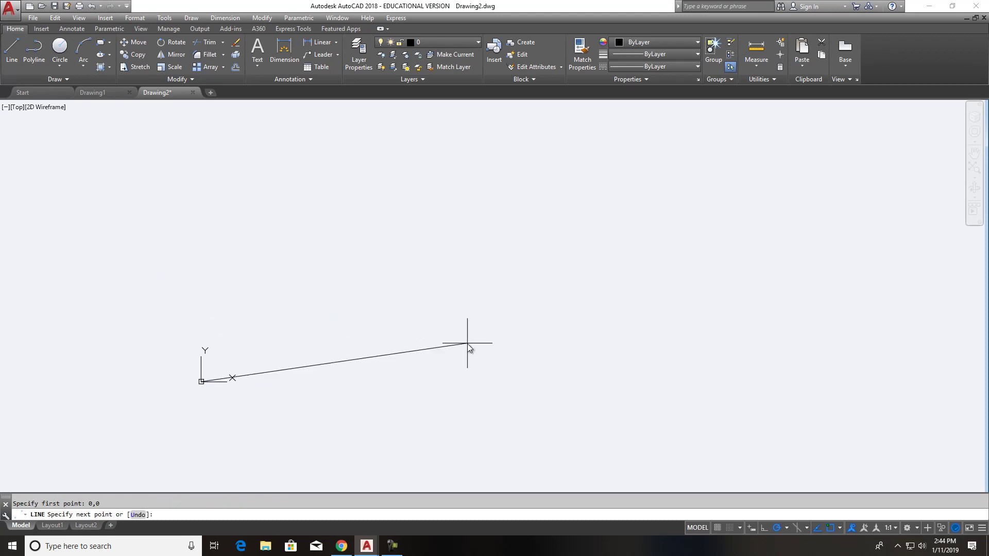
pyautogui.write('5.5,0')
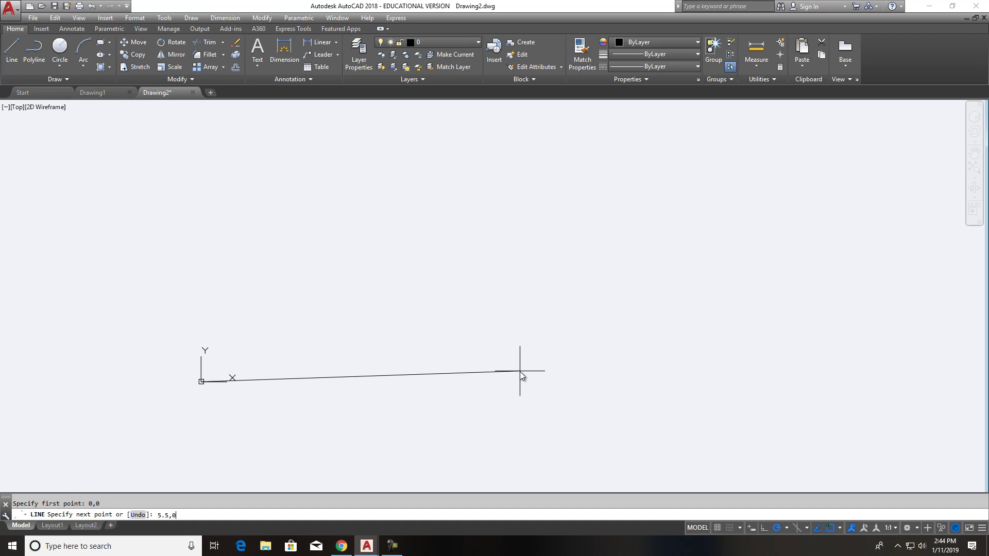
pyautogui.press('Return')
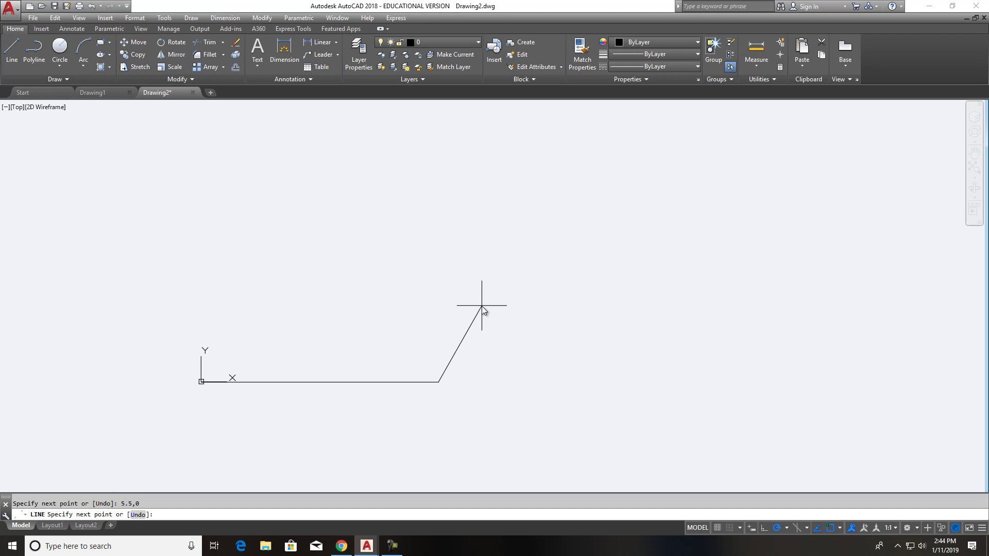
pyautogui.write('5.5,2')
pyautogui.press('Return')
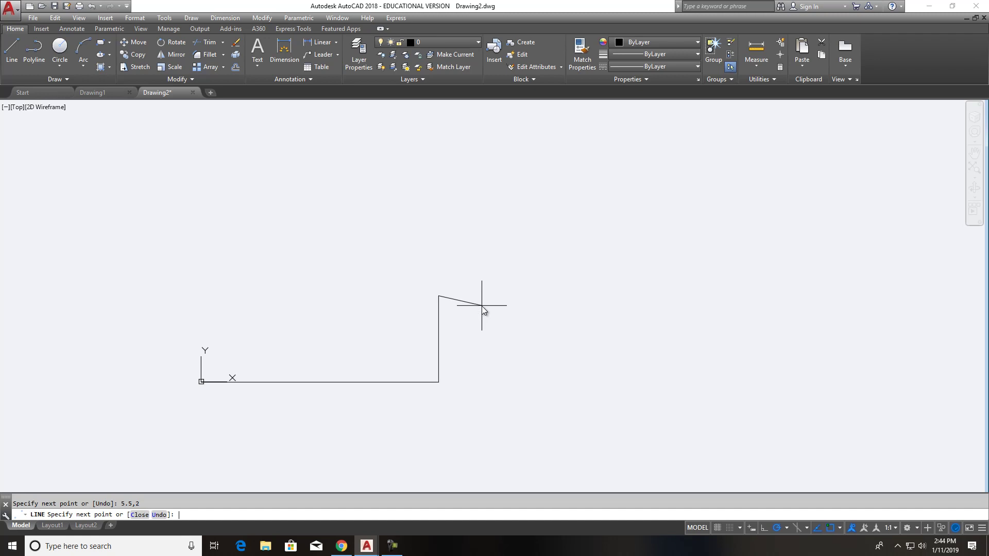
# Continue the outline through 4.25,4 and 0,4, close it at 0,0, and end the line
pyautogui.write('4.25,4')
pyautogui.press('Return')
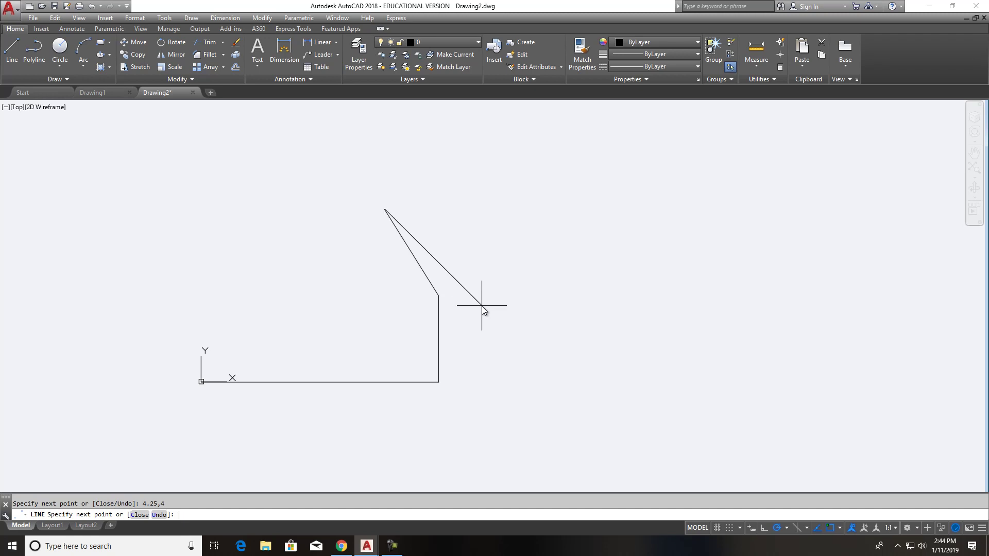
pyautogui.write('0,4')
pyautogui.press('Return')
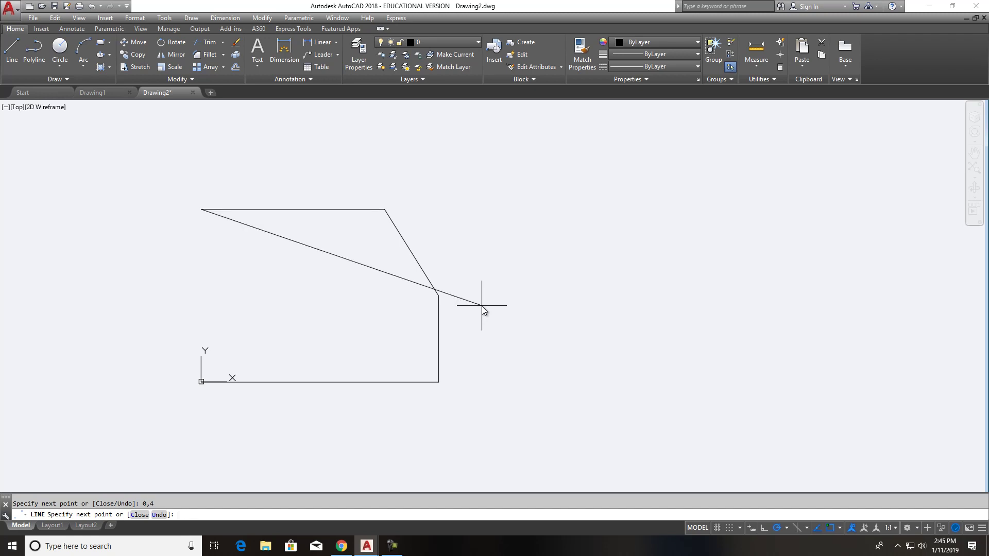
pyautogui.write('0,0')
pyautogui.press('Return')
pyautogui.press('Return')
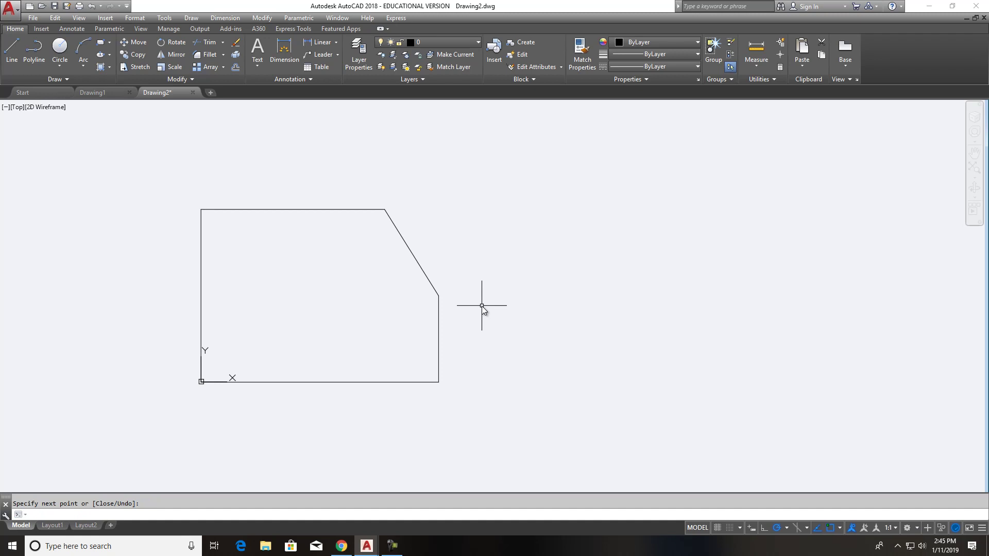
# Draw a circle centred at 1,2.5 with a diameter of 1, using the Center, Diameter method
pyautogui.scroll(-2, 360, 308)
pyautogui.scroll(2, 361, 306)
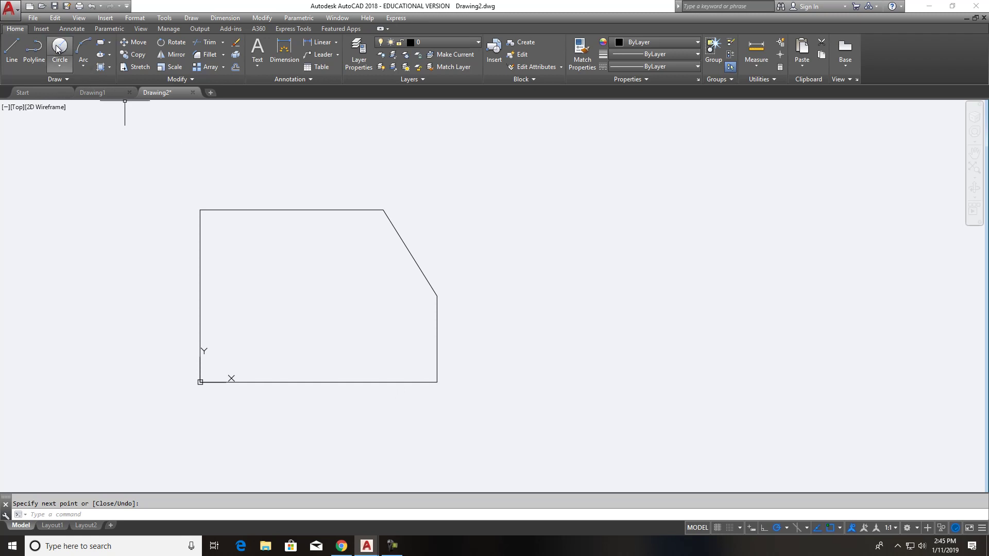
pyautogui.click(60, 66)
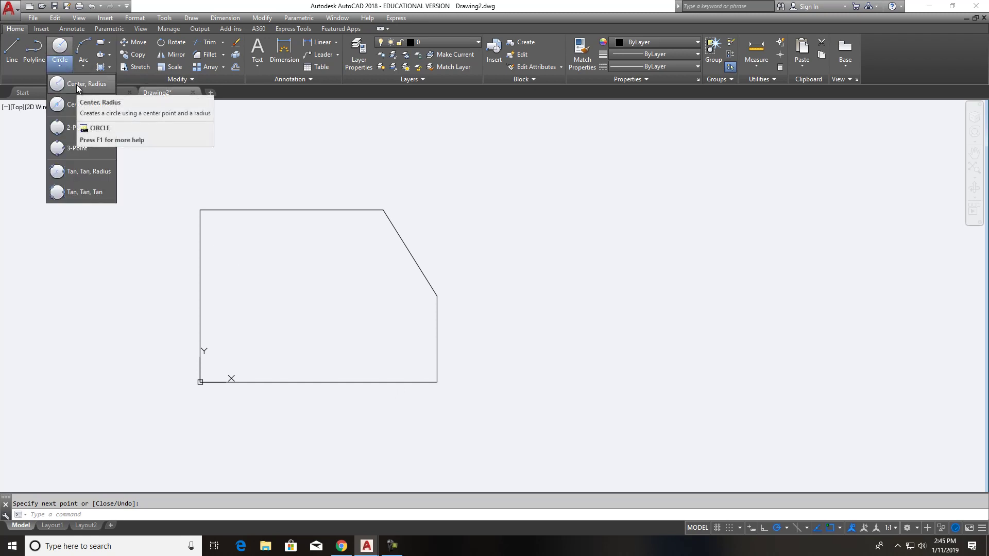
pyautogui.click(76, 85)
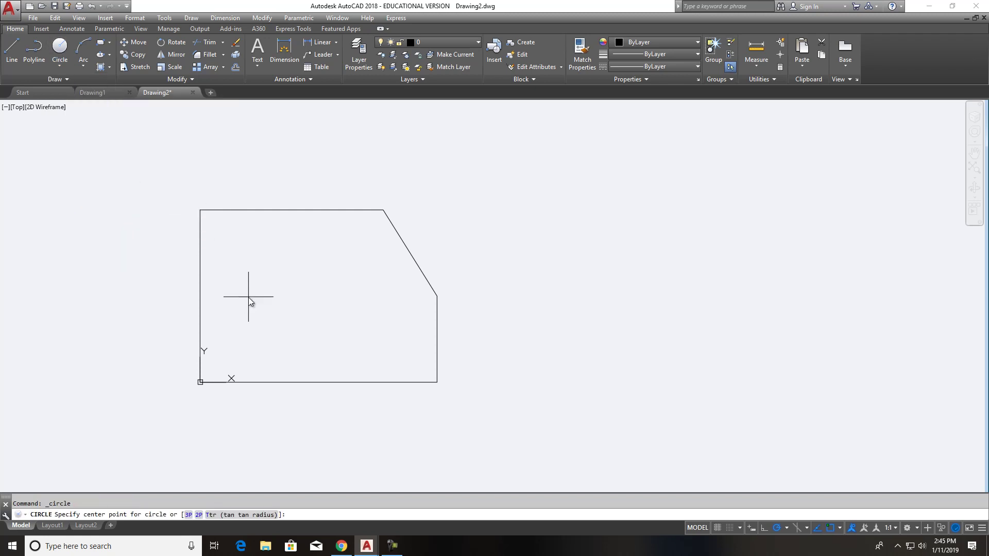
pyautogui.click(60, 66)
pyautogui.click(83, 104)
pyautogui.write('2.5')
pyautogui.rightClick(311, 308)
pyautogui.click(352, 315)
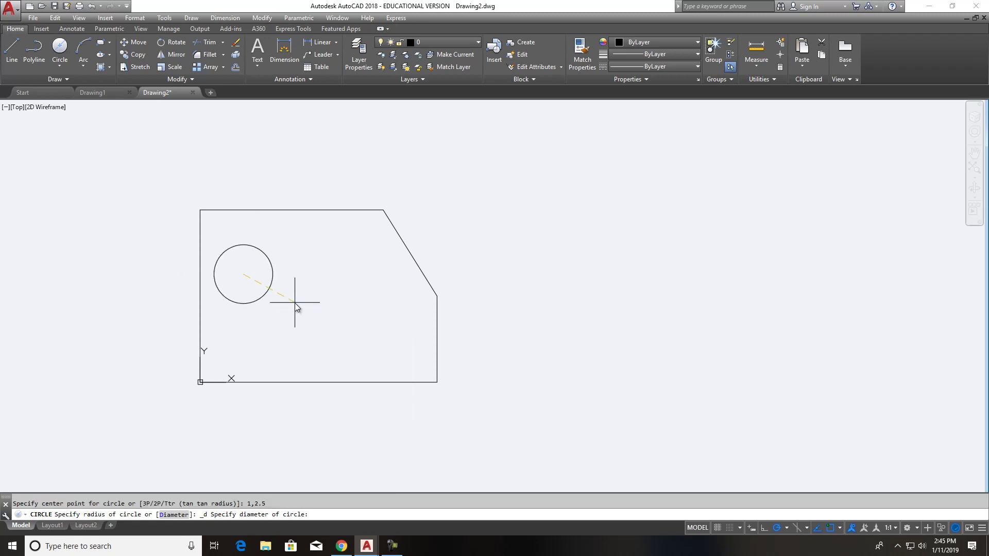
pyautogui.press('Return')
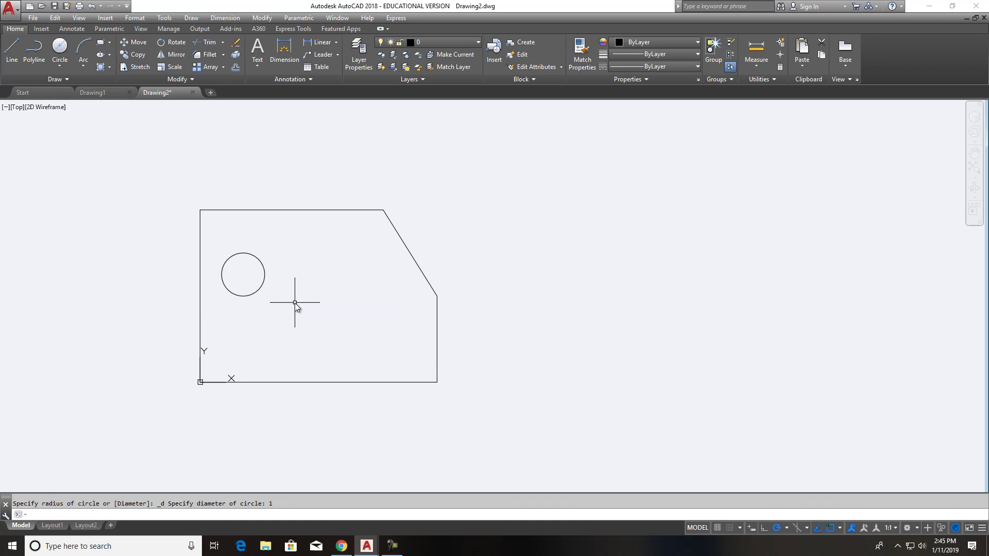
# Draw a second circle centred at 3,1.5 with a diameter of 2
pyautogui.click(60, 50)
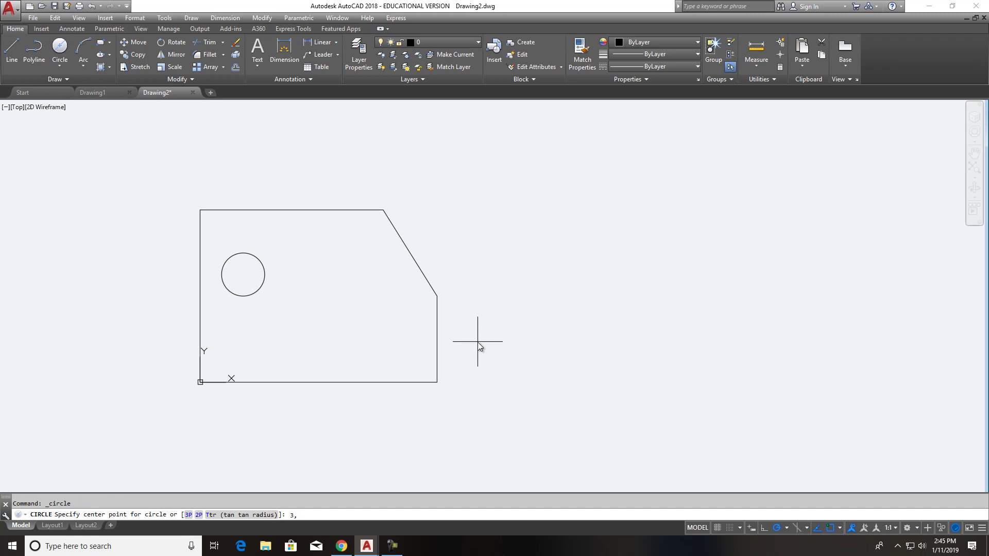
pyautogui.write('3,1.5')
pyautogui.press('Return')
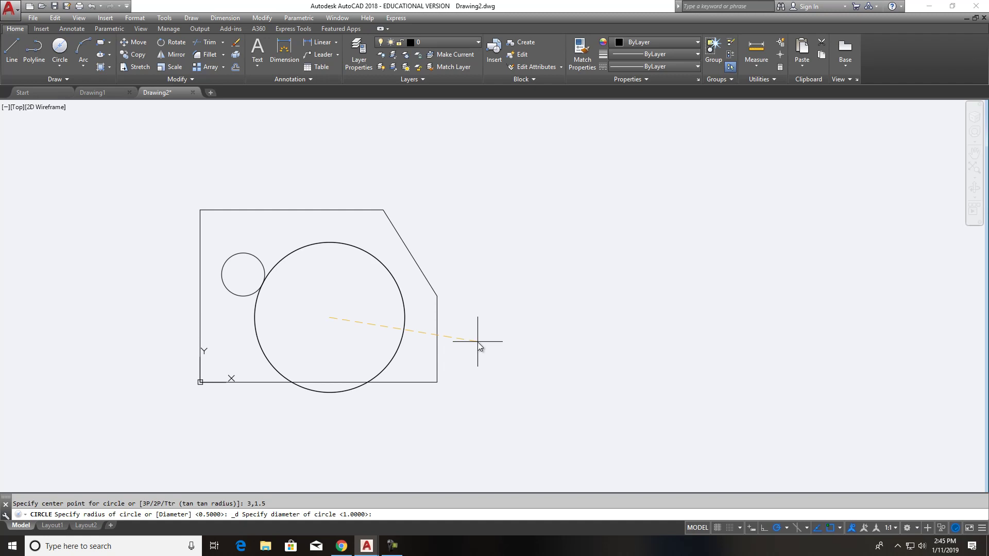
pyautogui.write('2')
pyautogui.press('Return')
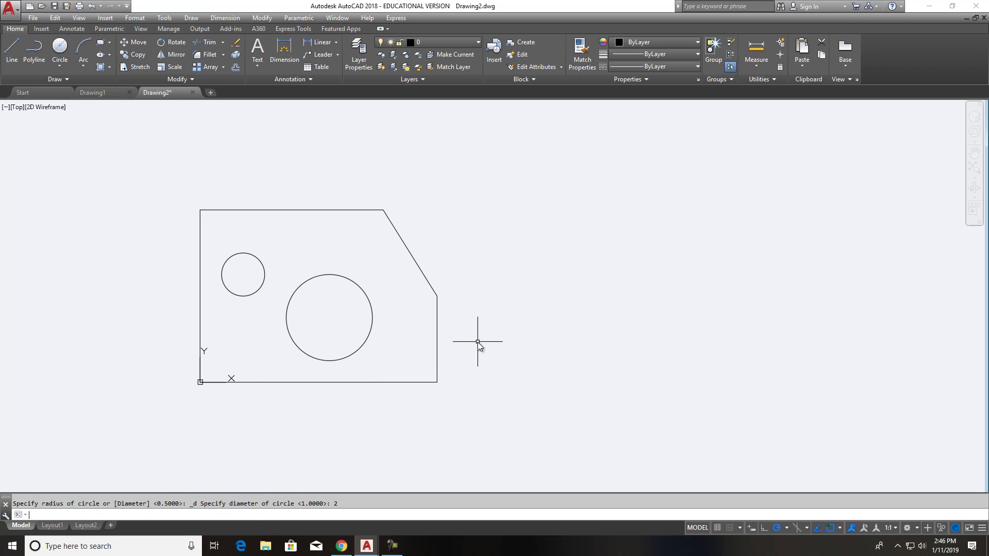
# Draw a duplicate circle centred at 3,1.5 with a radius of 1, and delete the duplicate
pyautogui.press('Return')
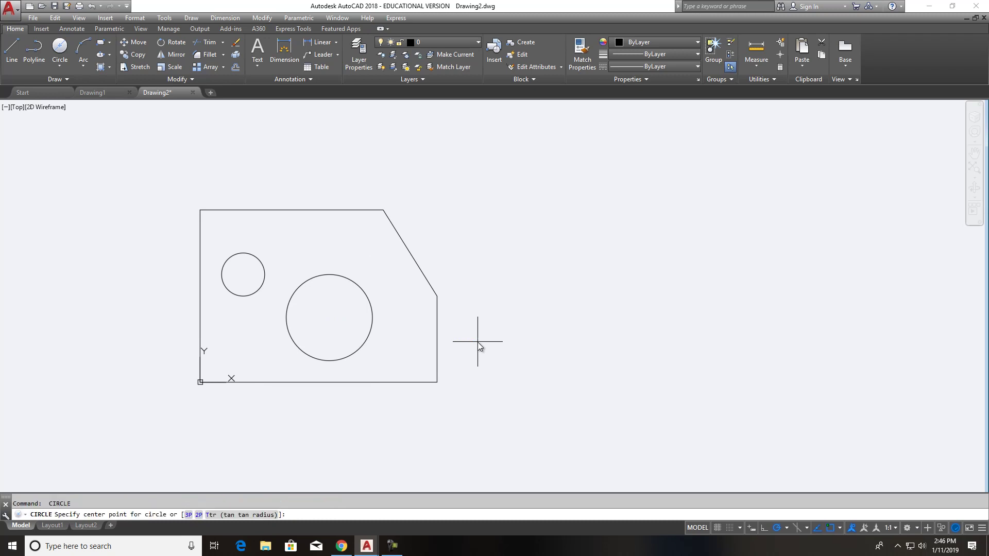
pyautogui.write('3,1.5')
pyautogui.press('Return')
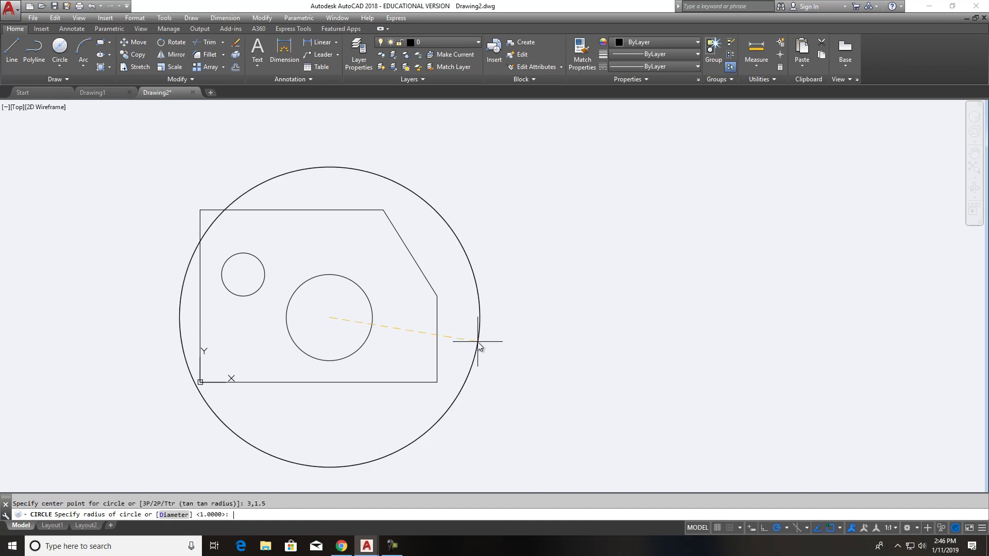
pyautogui.write('1')
pyautogui.press('Return')
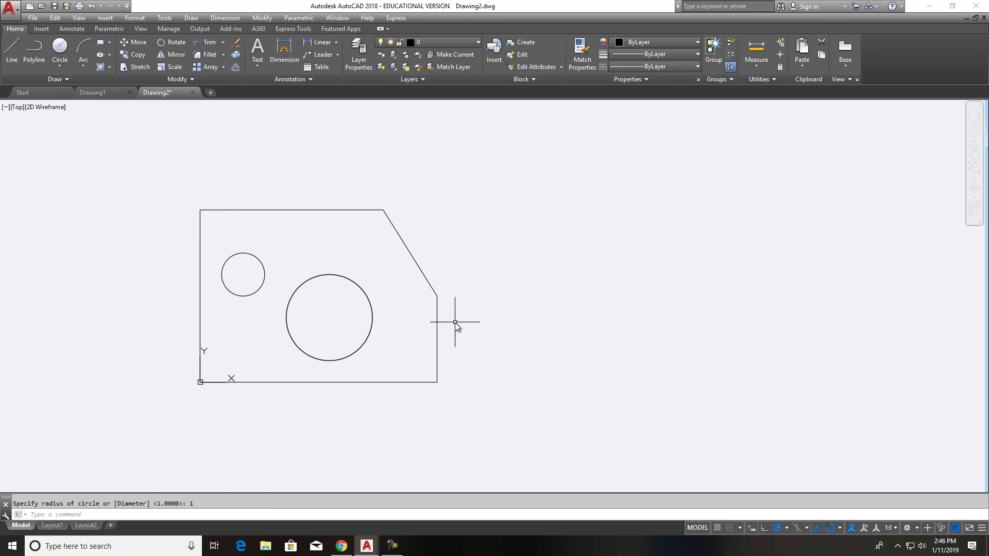
pyautogui.click(349, 279)
pyautogui.press('Delete')
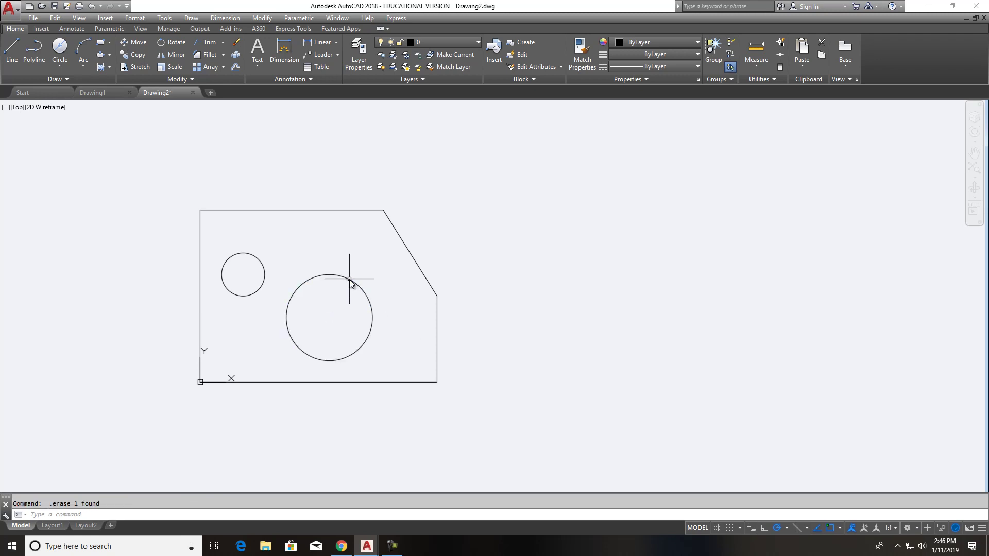
# Draw a circle concentric with the 2-unit circle, snapped to its center, with the same diameter as the small circle near the outline's left edge
pyautogui.click(60, 46)
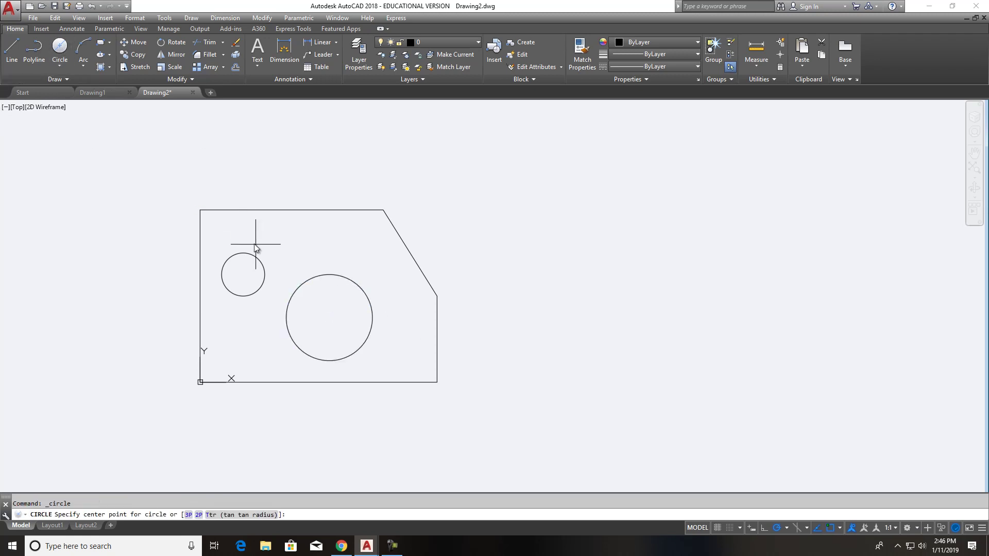
pyautogui.click(840, 528)
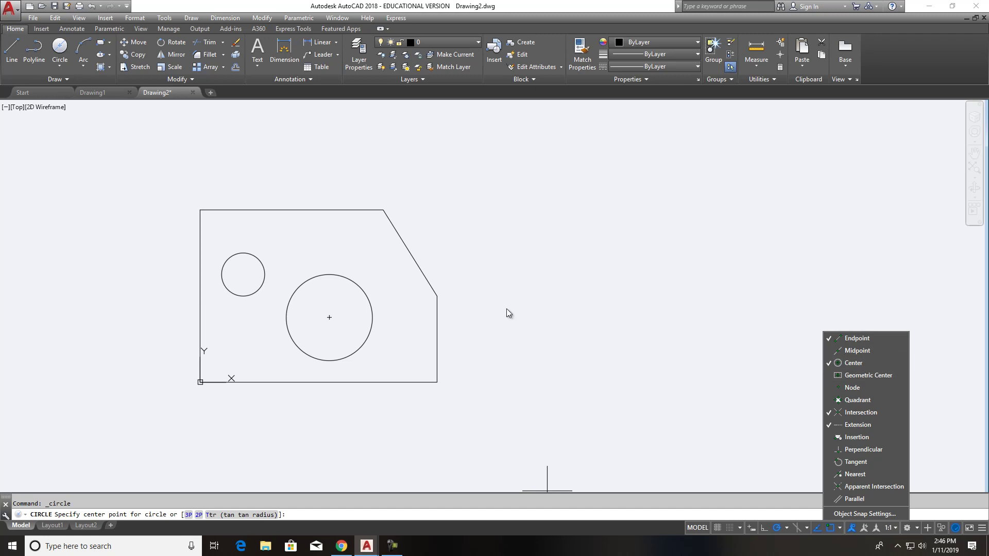
pyautogui.click(323, 318)
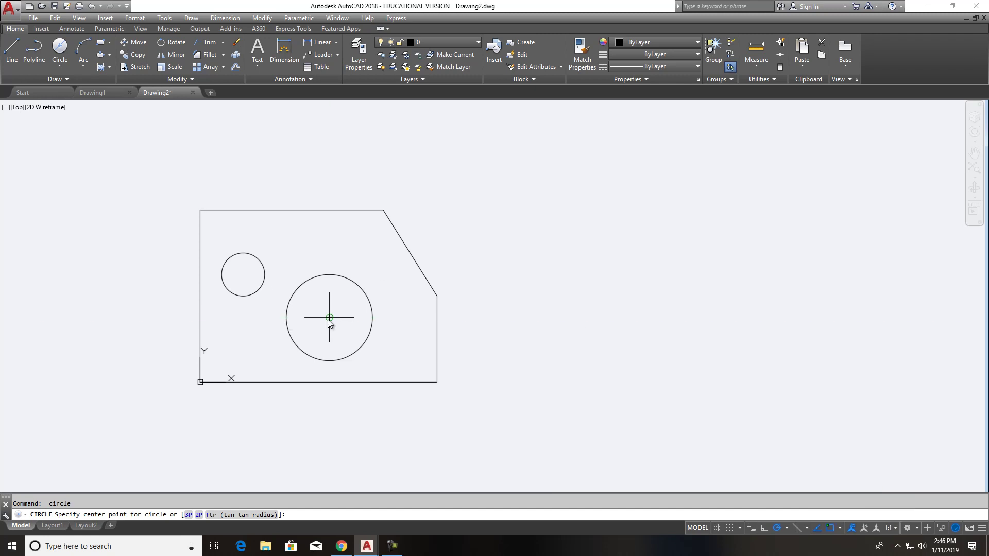
pyautogui.click(329, 318)
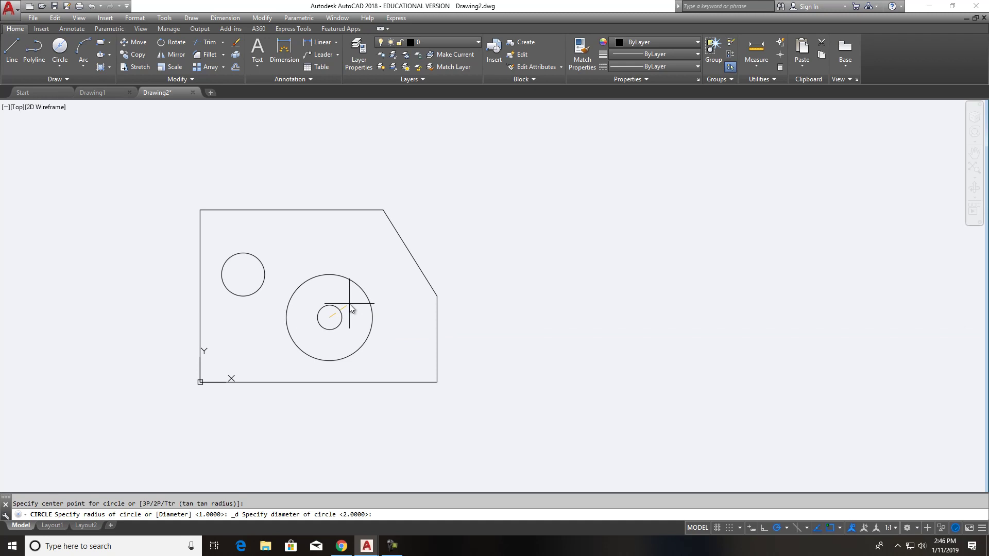
pyautogui.press('Return')
pyautogui.press('Escape')
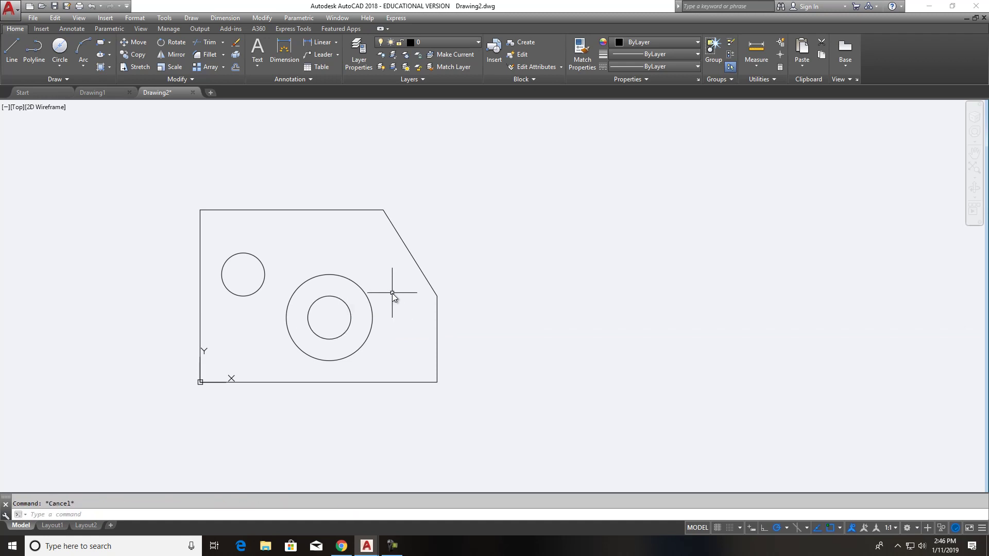